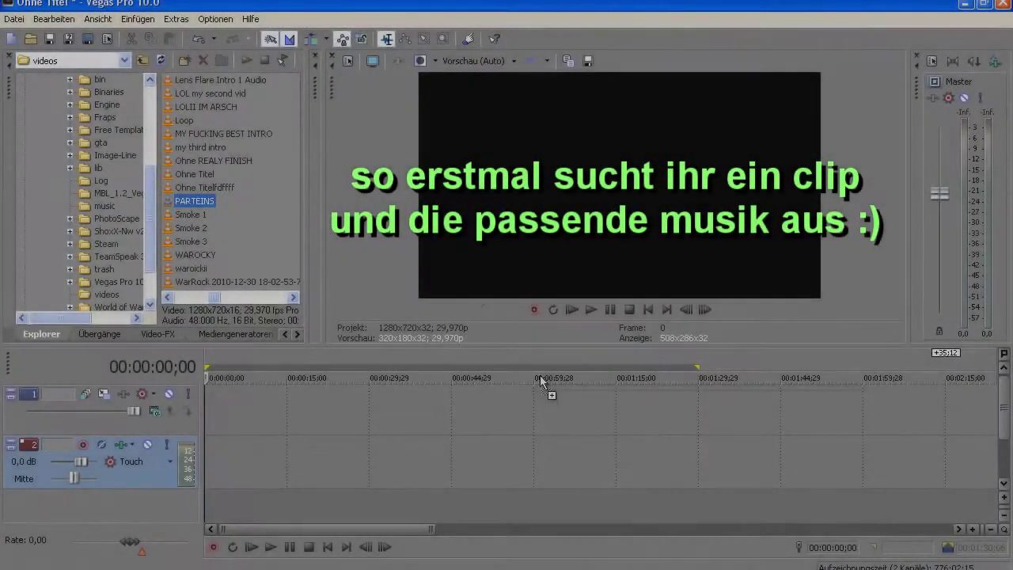
Step: Place the PARTEINS clip on the timeline and delete its audio event
{"action": "left_click_drag", "start_coordinate": [183, 205], "coordinate": [538, 412]}
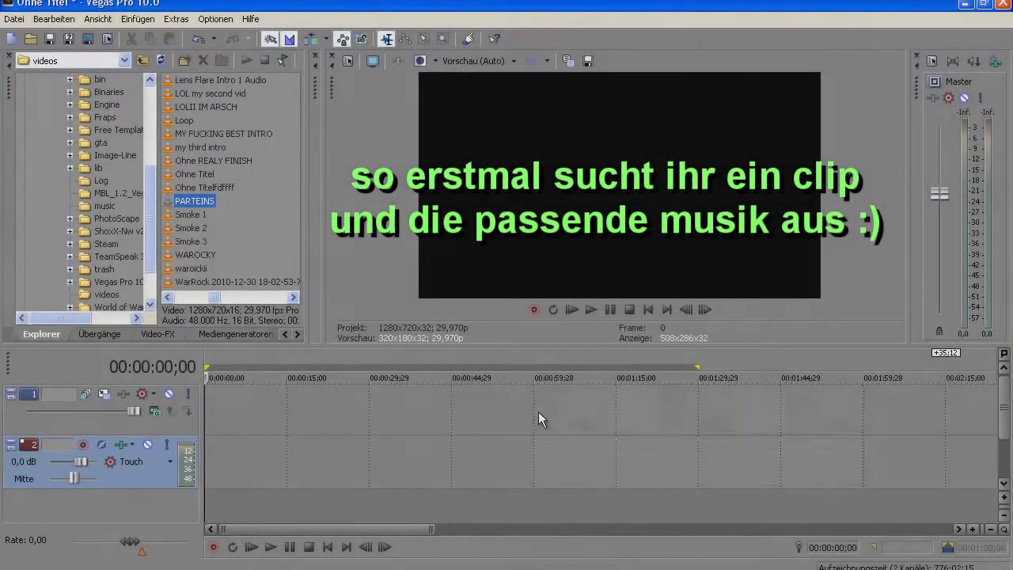
{"action": "left_click", "coordinate": [585, 458]}
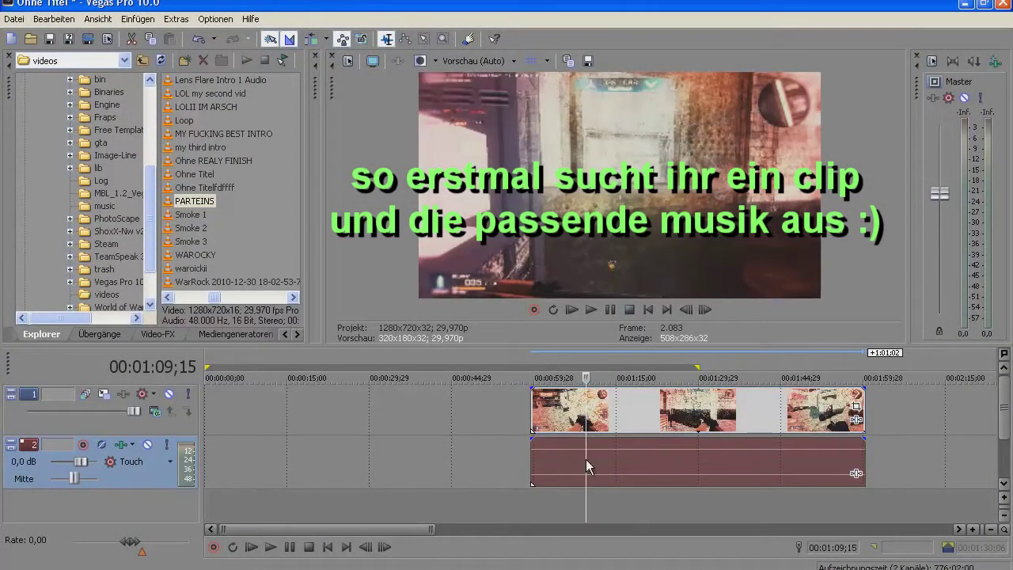
{"action": "key", "text": "Delete"}
{"action": "mouse_move", "coordinate": [625, 420]}
{"action": "left_mouse_down"}
{"action": "mouse_move", "coordinate": [281, 424]}
{"action": "mouse_move", "coordinate": [447, 423]}
{"action": "left_mouse_up"}
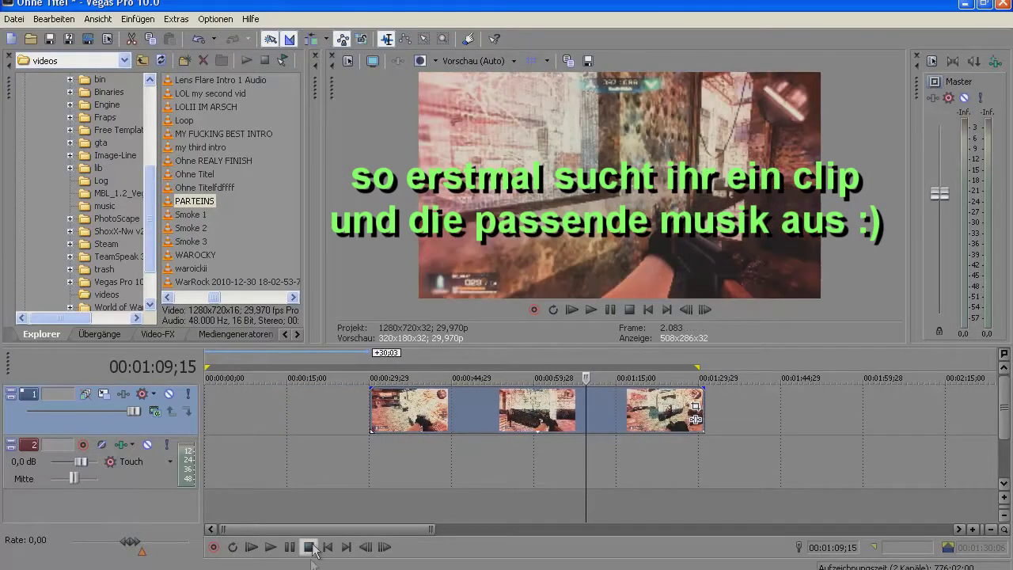
Step: Add the music file to track 2 and shift the video events to about 10 s
{"action": "left_click_drag", "start_coordinate": [258, 531], "coordinate": [629, 527]}
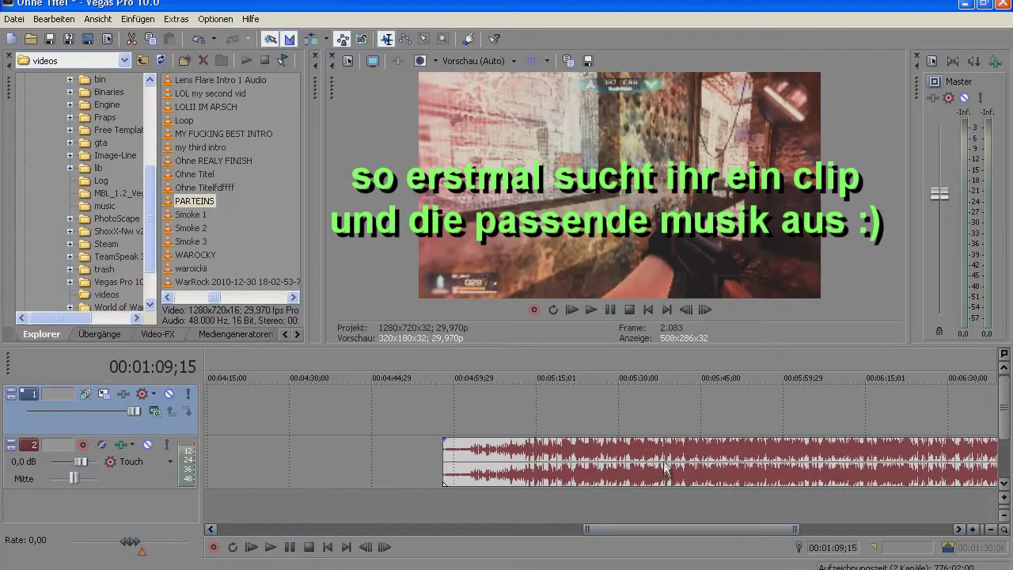
{"action": "key", "text": "backslash"}
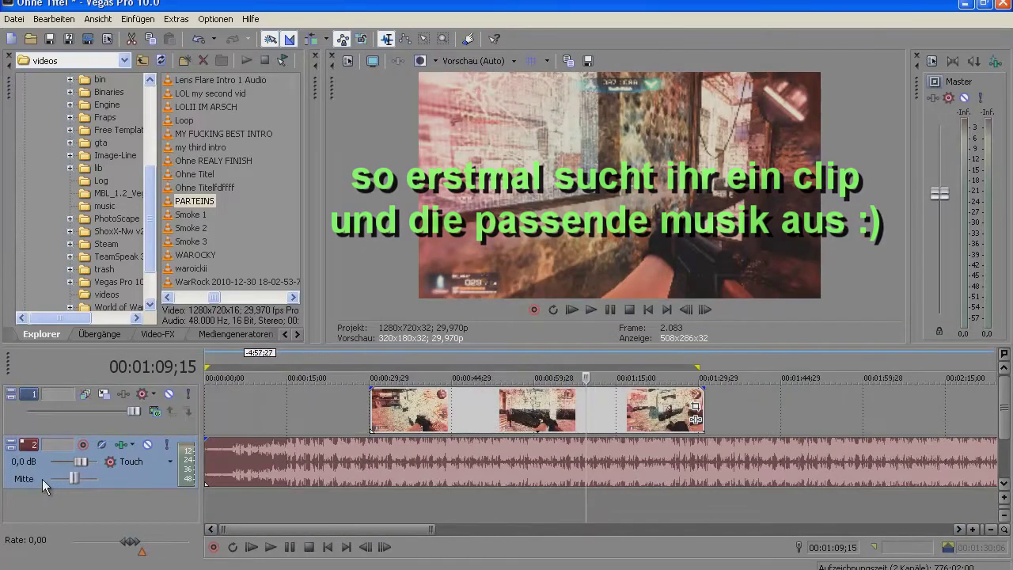
{"action": "left_click_drag", "start_coordinate": [387, 421], "coordinate": [269, 416]}
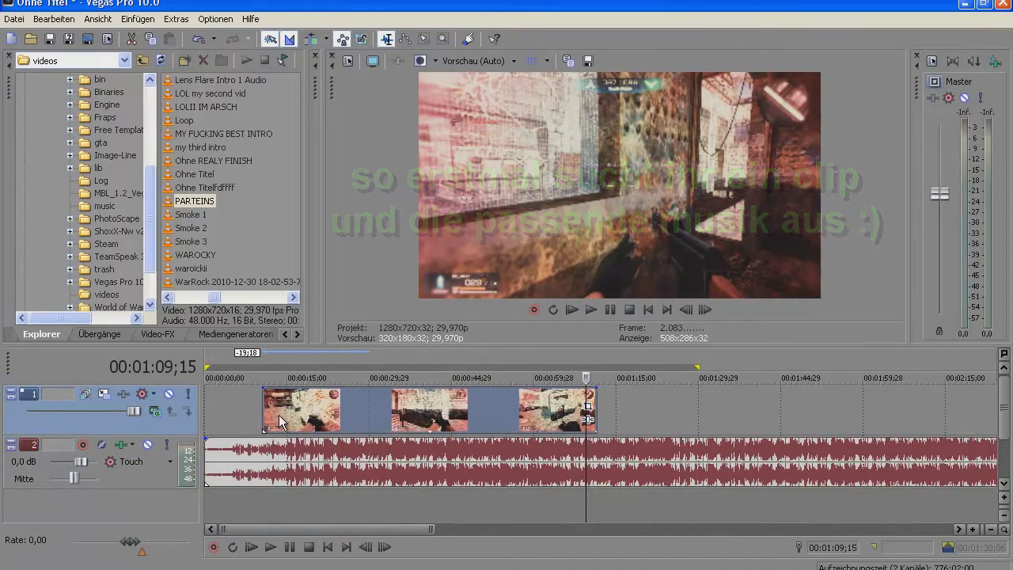
{"action": "scroll", "coordinate": [267, 482], "scroll_direction": "up", "scroll_amount": 3}
{"action": "left_click_drag", "start_coordinate": [266, 421], "coordinate": [368, 486]}
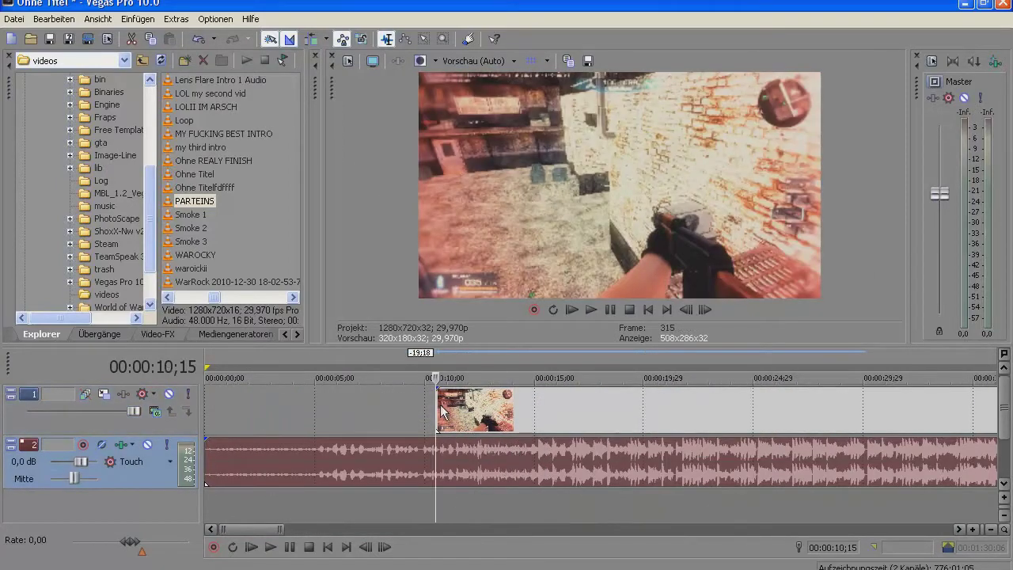
Step: Fade the music in over its first 3 s, give the video a fade-in, and play from the start
{"action": "left_click_drag", "start_coordinate": [205, 439], "coordinate": [277, 440]}
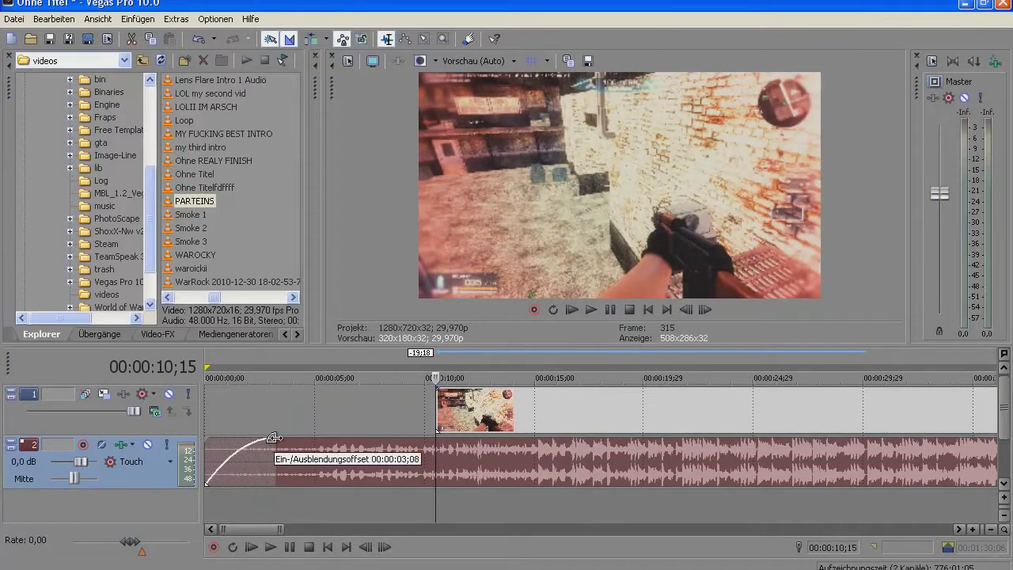
{"action": "left_click_drag", "start_coordinate": [441, 394], "coordinate": [459, 397]}
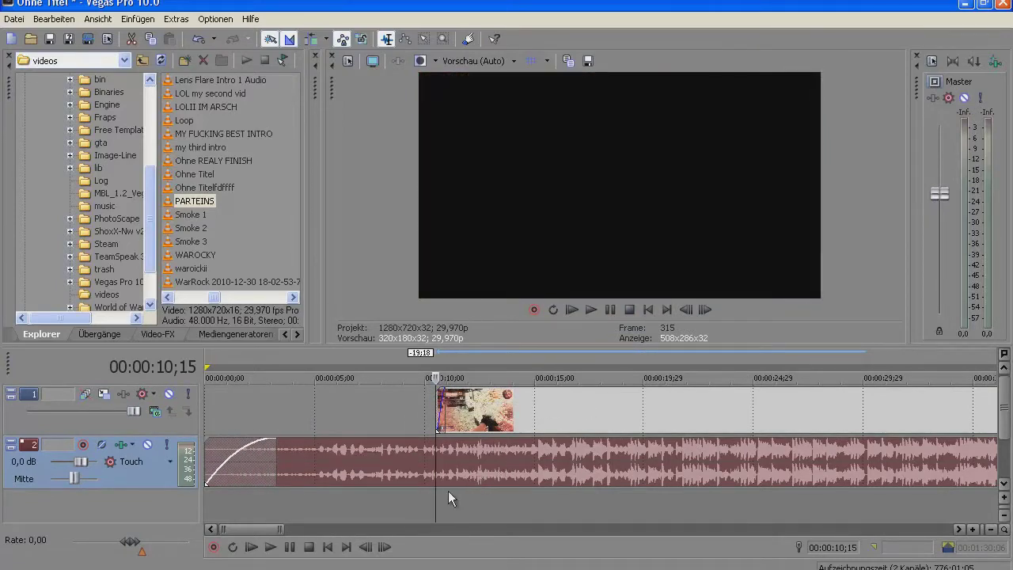
{"action": "left_click", "coordinate": [254, 546]}
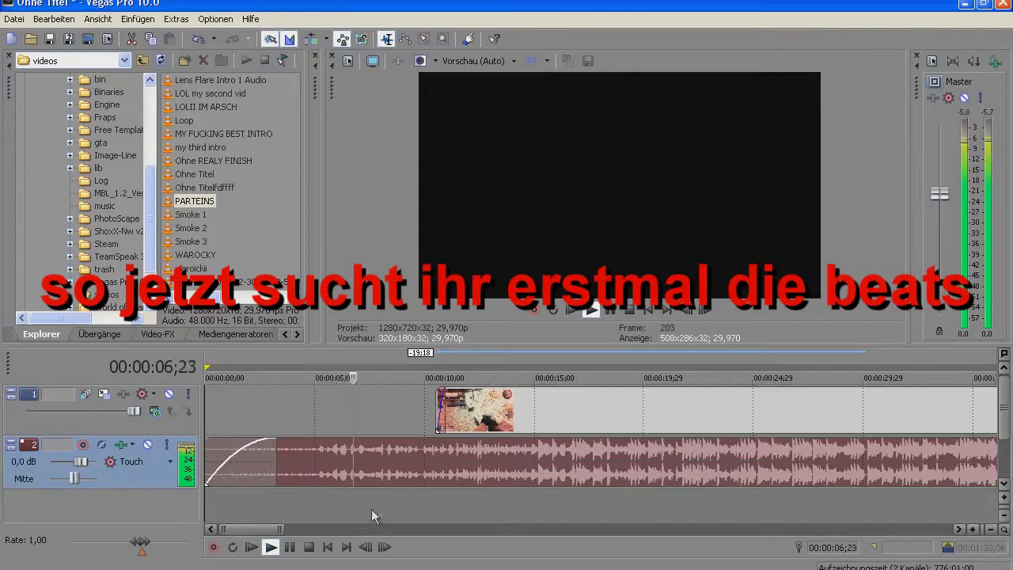
{"action": "scroll", "coordinate": [377, 507], "scroll_direction": "up", "scroll_amount": 2}
{"action": "left_click_drag", "start_coordinate": [246, 530], "coordinate": [258, 530]}
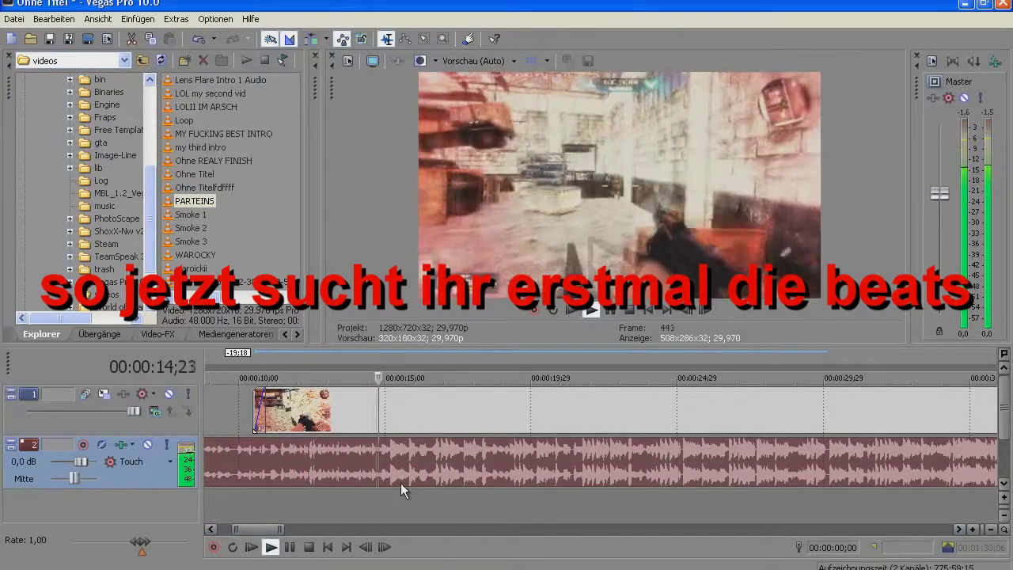
{"action": "left_click", "coordinate": [291, 546]}
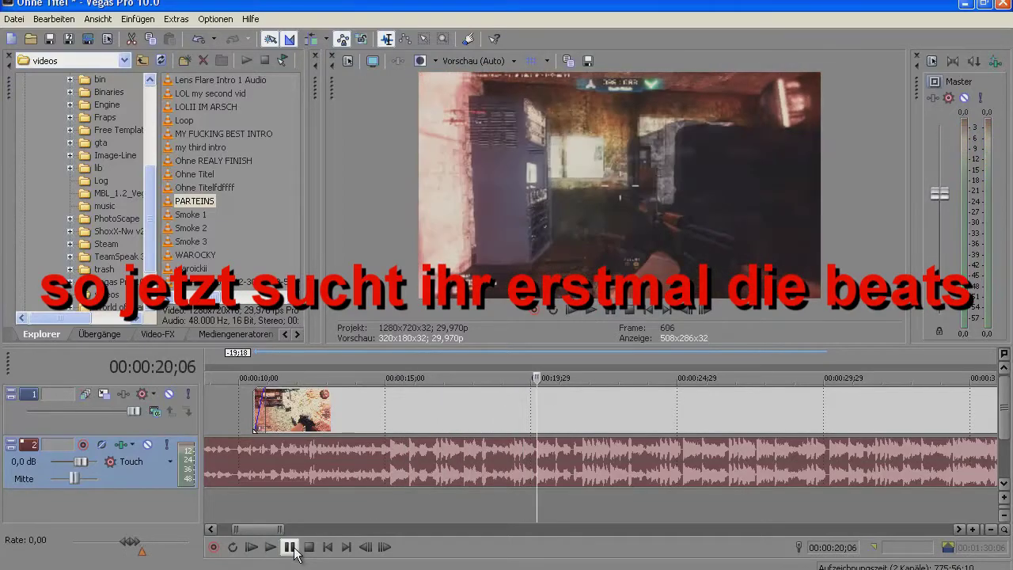
{"action": "left_click", "coordinate": [376, 497]}
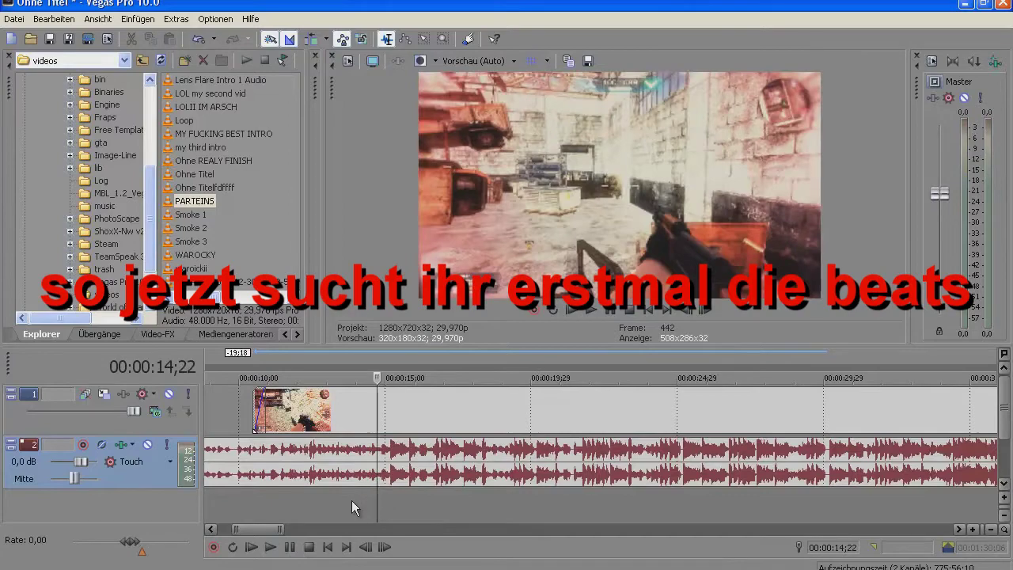
{"action": "left_click", "coordinate": [351, 500]}
{"action": "scroll", "coordinate": [356, 500], "scroll_direction": "up", "scroll_amount": 2}
{"action": "scroll", "coordinate": [385, 500], "scroll_direction": "down", "scroll_amount": 1}
{"action": "key", "text": "space"}
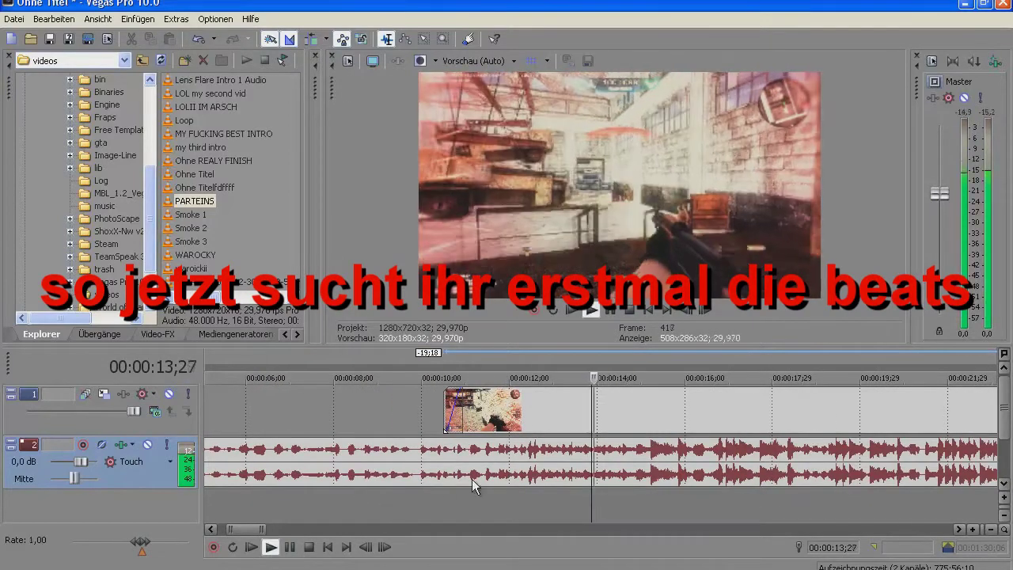
Step: Insert beat markers 1–4 on the music, from about 15;07 to 16;28
{"action": "key", "text": "space"}
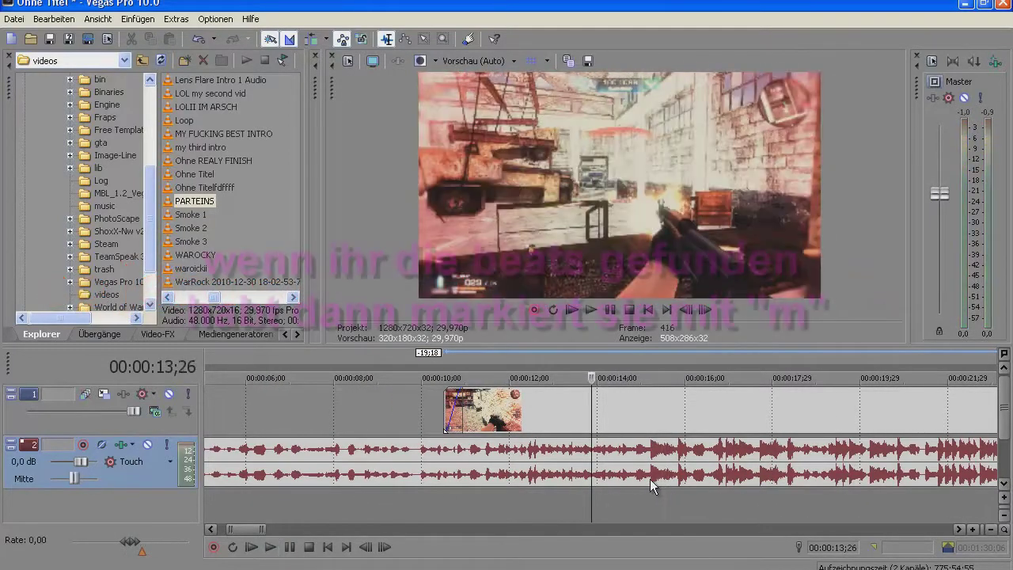
{"action": "left_click", "coordinate": [651, 478]}
{"action": "scroll", "coordinate": [631, 484], "scroll_direction": "up", "scroll_amount": 2}
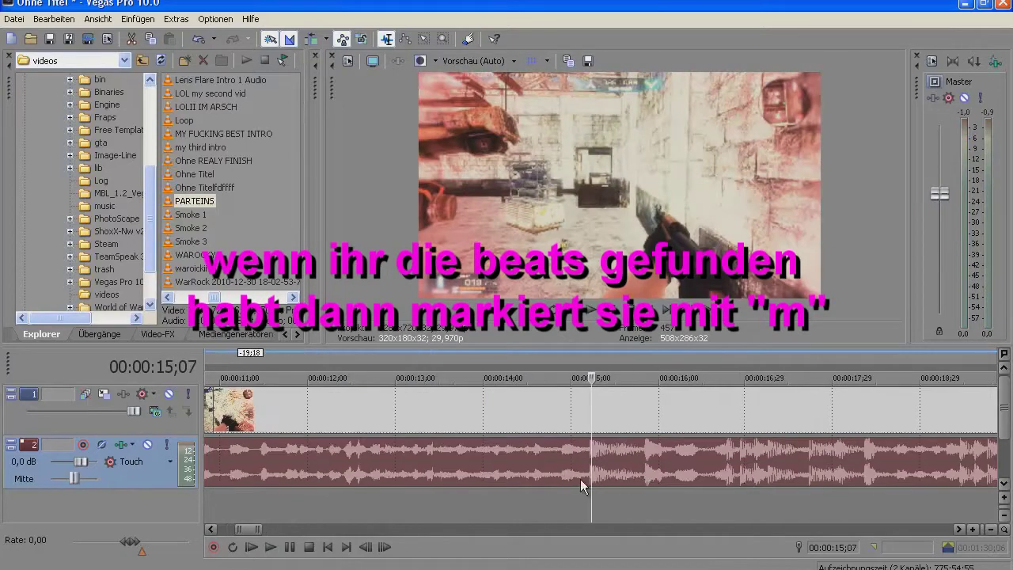
{"action": "key", "text": "m"}
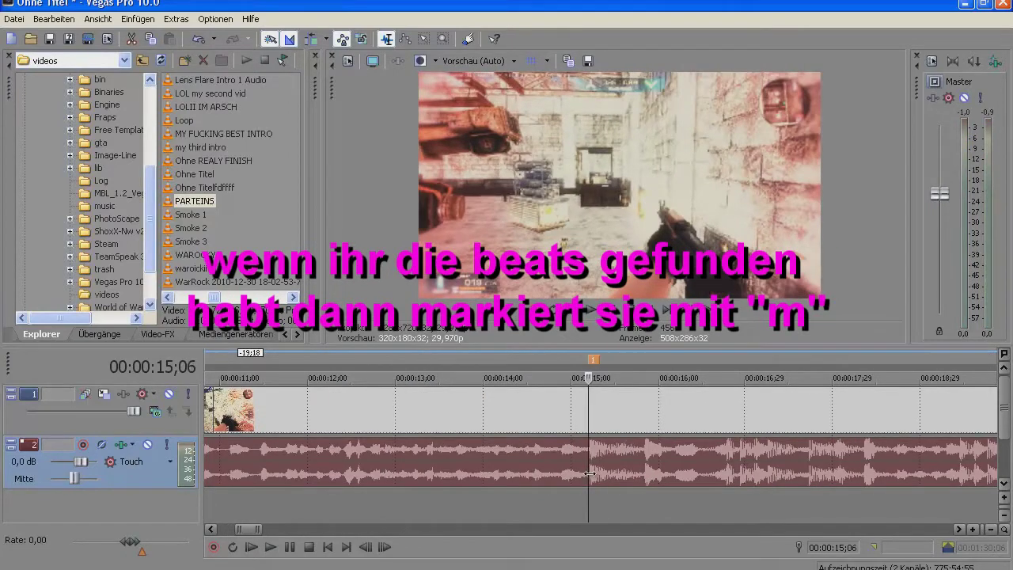
{"action": "key", "text": "space"}
{"action": "key", "text": "space"}
{"action": "left_click", "coordinate": [644, 473]}
{"action": "key", "text": "m"}
{"action": "key", "text": "space"}
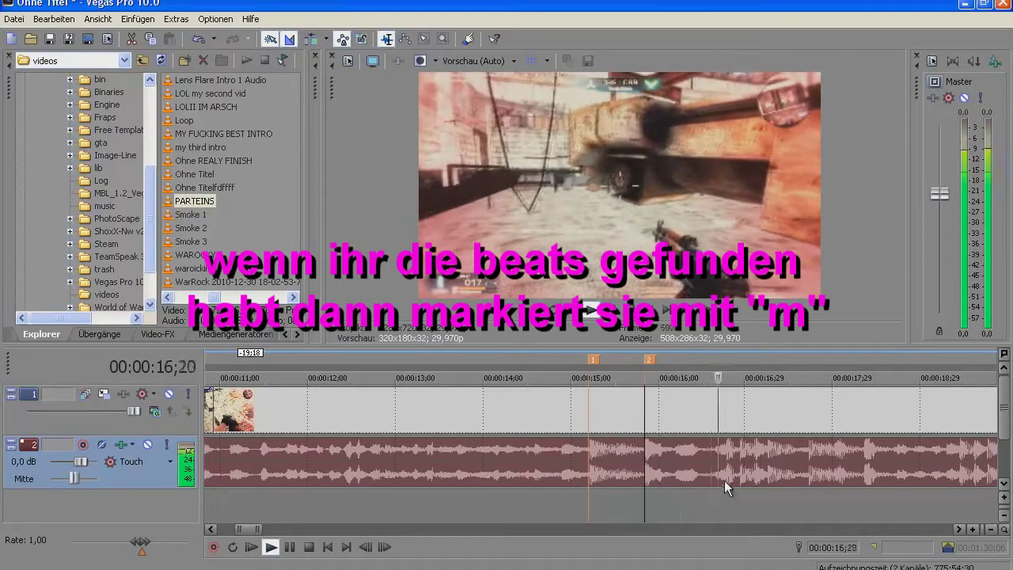
{"action": "key", "text": "space"}
{"action": "left_click", "coordinate": [725, 482]}
{"action": "key", "text": "m"}
{"action": "key", "text": "Return"}
{"action": "key", "text": "space"}
{"action": "key", "text": "space"}
{"action": "left_click", "coordinate": [742, 479]}
{"action": "key", "text": "m"}
{"action": "key", "text": "Return"}
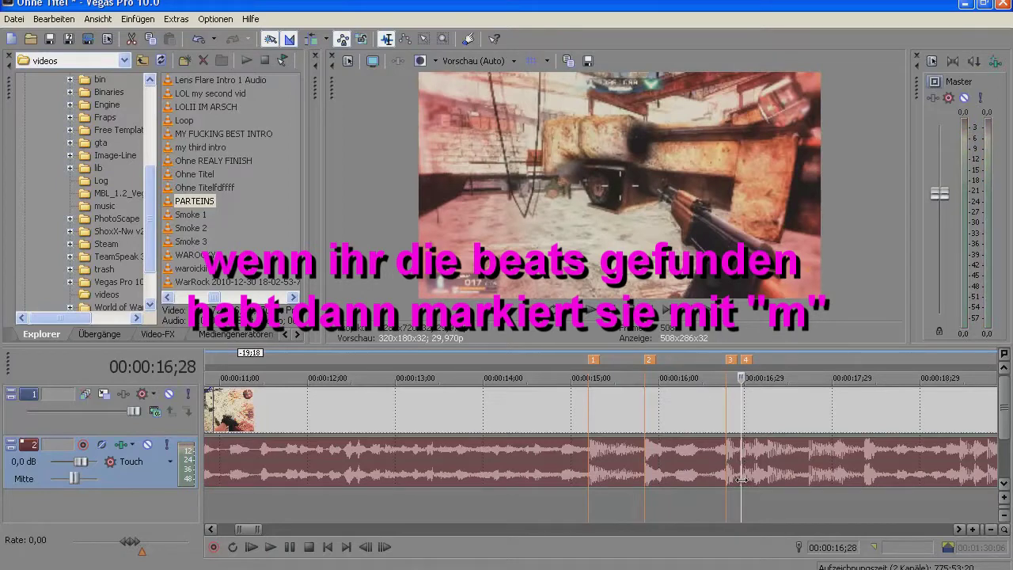
Step: Insert beat markers 5–10, from about 17;03 to 19;22
{"action": "scroll", "coordinate": [741, 480], "scroll_direction": "up", "scroll_amount": 2}
{"action": "key", "text": "space"}
{"action": "key", "text": "space"}
{"action": "double_click", "coordinate": [609, 479]}
{"action": "left_click", "coordinate": [609, 479]}
{"action": "key", "text": "space"}
{"action": "key", "text": "m"}
{"action": "left_click", "coordinate": [628, 474]}
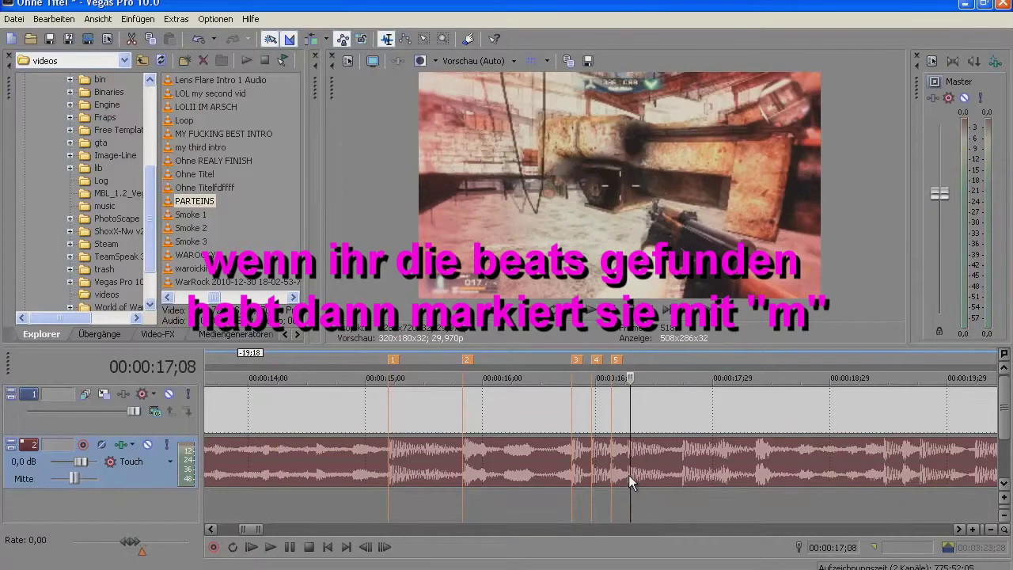
{"action": "key", "text": "m"}
{"action": "key", "text": "Return"}
{"action": "key", "text": "space"}
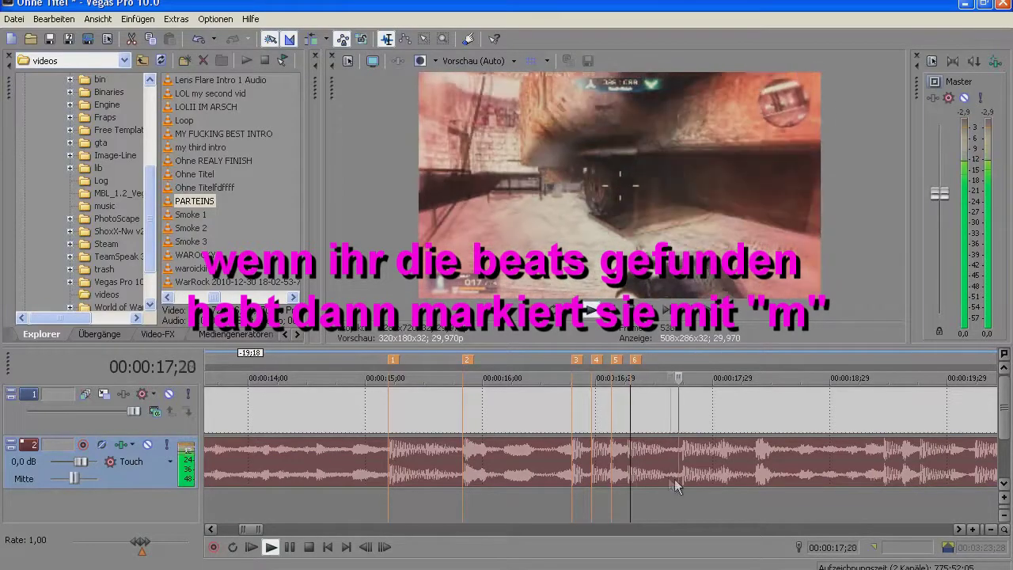
{"action": "left_click", "coordinate": [682, 479]}
{"action": "key", "text": "space"}
{"action": "key", "text": "m"}
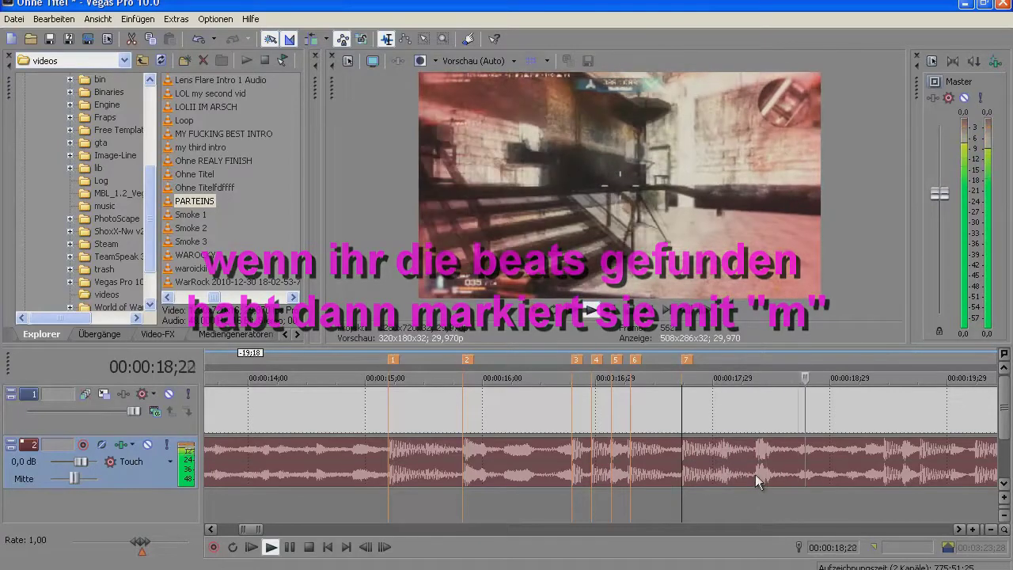
{"action": "left_click", "coordinate": [757, 474]}
{"action": "key", "text": "m"}
{"action": "key", "text": "space"}
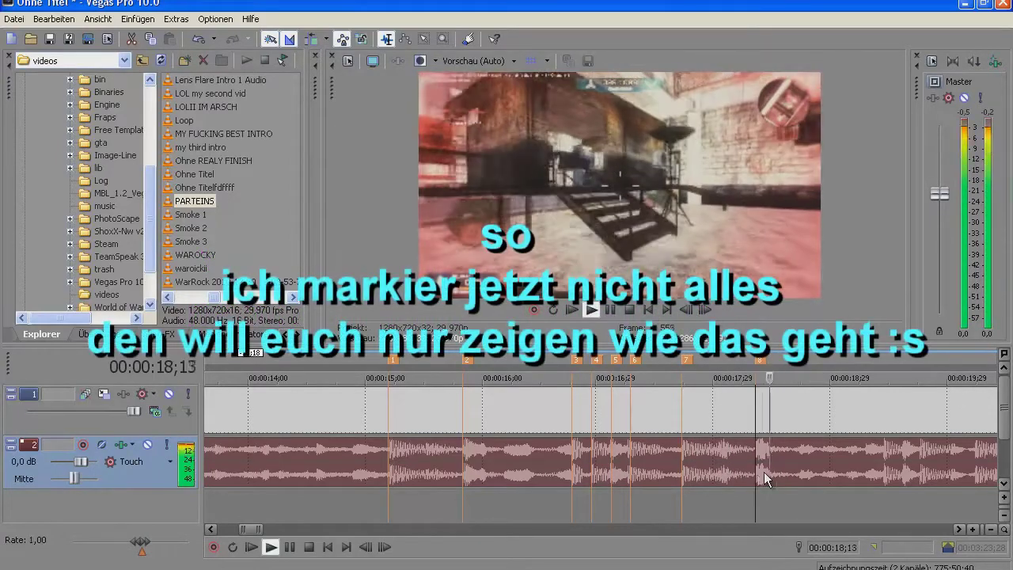
{"action": "left_click", "coordinate": [883, 476]}
{"action": "key", "text": "m"}
{"action": "key", "text": "space"}
{"action": "left_click", "coordinate": [901, 476]}
{"action": "key", "text": "m"}
{"action": "key", "text": "space"}
{"action": "left_click", "coordinate": [919, 475]}
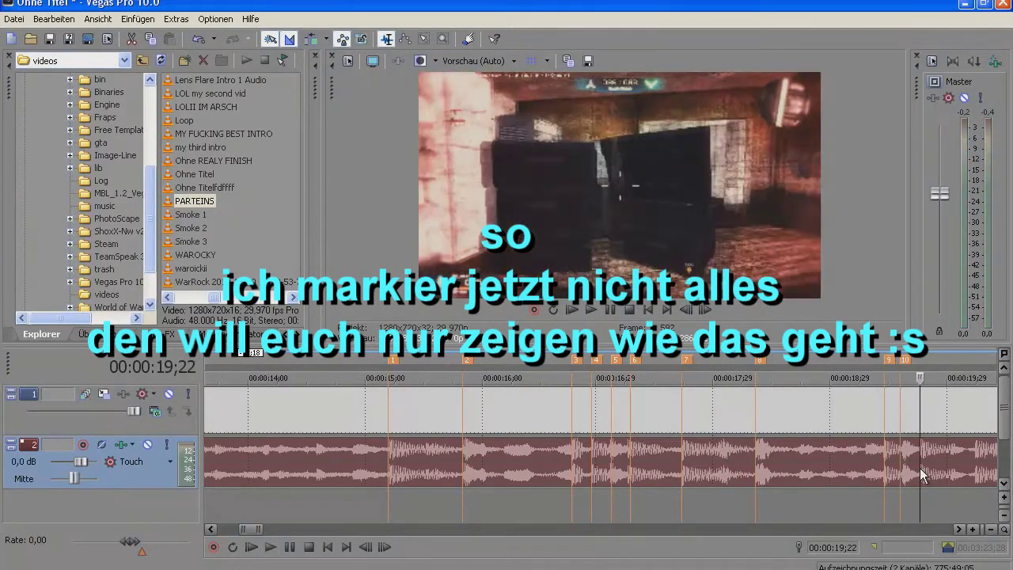
Step: Zoom out and return the playhead to the first marker
{"action": "scroll", "coordinate": [890, 475], "scroll_direction": "down", "scroll_amount": 5}
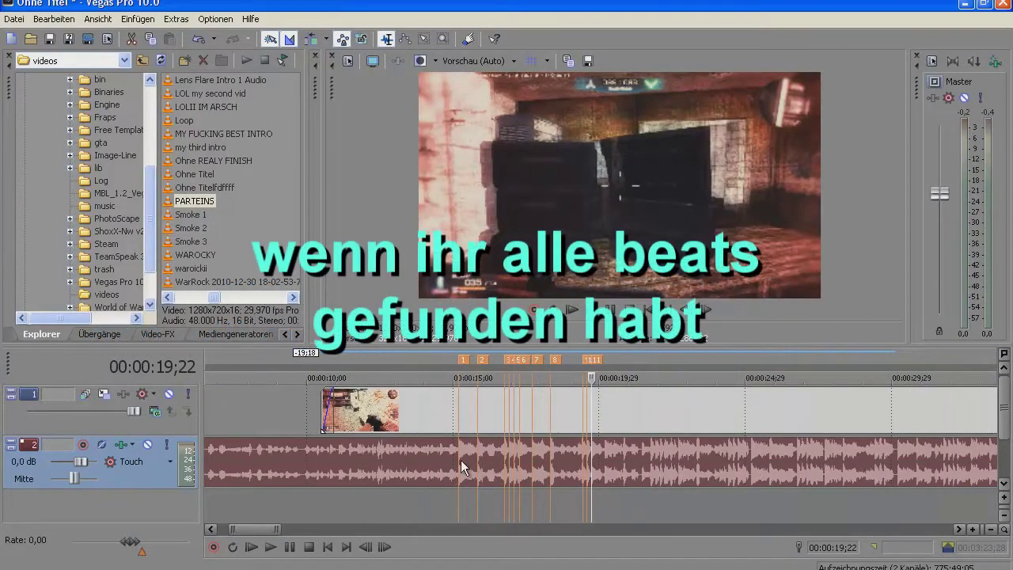
{"action": "left_click", "coordinate": [462, 467]}
{"action": "scroll", "coordinate": [462, 468], "scroll_direction": "up", "scroll_amount": 3}
{"action": "left_click", "coordinate": [590, 413]}
Step: Cut the video at marker 1 and split it again a couple of frames past the beat
{"action": "key", "text": "s"}
{"action": "key", "text": "Delete"}
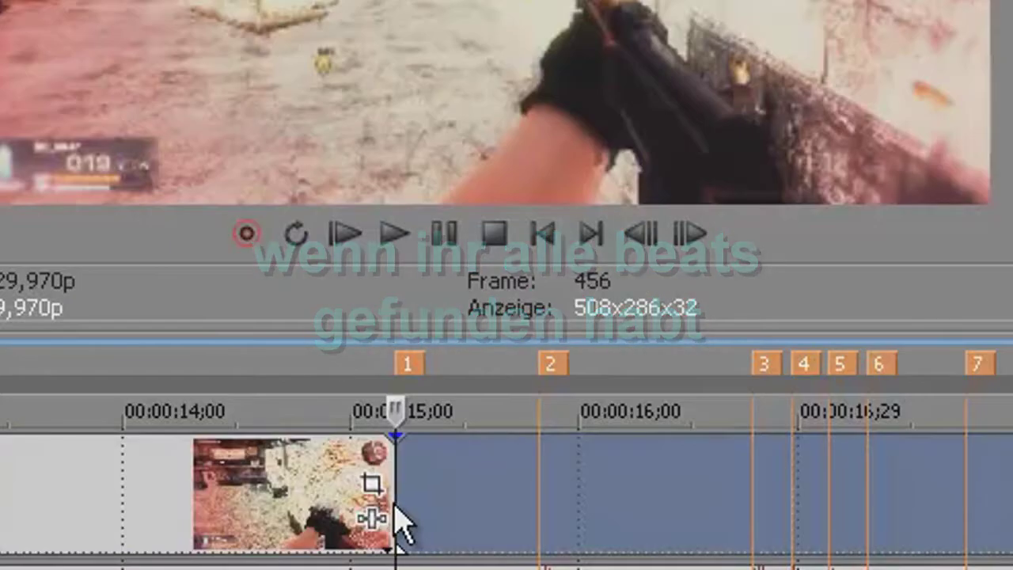
{"action": "key", "text": "alt+Right"}
{"action": "key", "text": "alt+Right"}
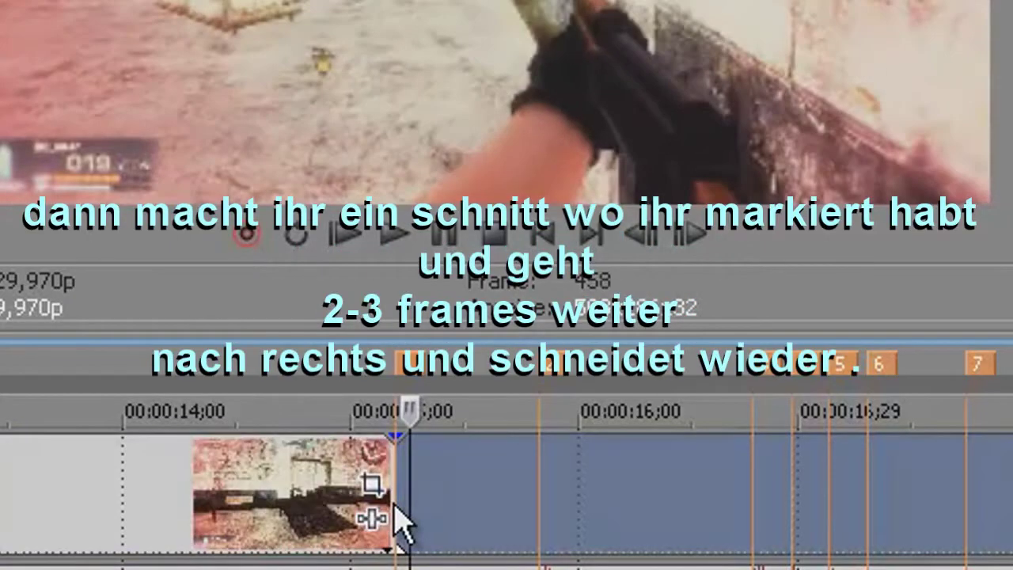
{"action": "key", "text": "space"}
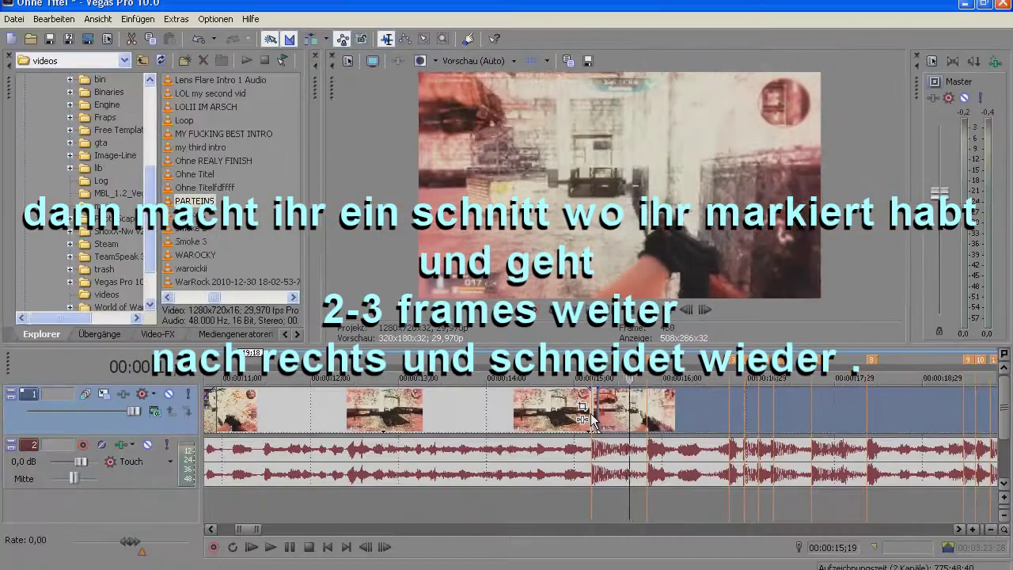
{"action": "key", "text": "space"}
{"action": "key", "text": "s"}
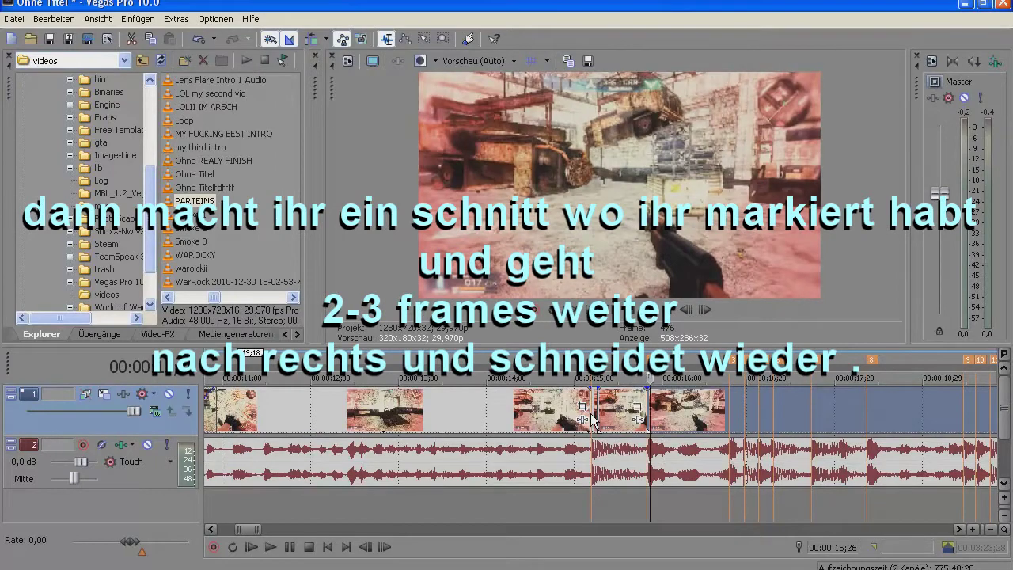
{"action": "key", "text": "alt+Right"}
{"action": "key", "text": "alt+Right"}
Step: Split the video at marker 3 and at 16;28, stepping on to 17;00
{"action": "key", "text": "space"}
{"action": "key", "text": "space"}
{"action": "key", "text": "alt+Left"}
{"action": "key", "text": "alt+Right"}
{"action": "key", "text": "alt+Left"}
{"action": "key", "text": "s"}
{"action": "key", "text": "alt+Right"}
{"action": "key", "text": "alt+Right"}
{"action": "key", "text": "alt+Right"}
{"action": "key", "text": "alt+Right"}
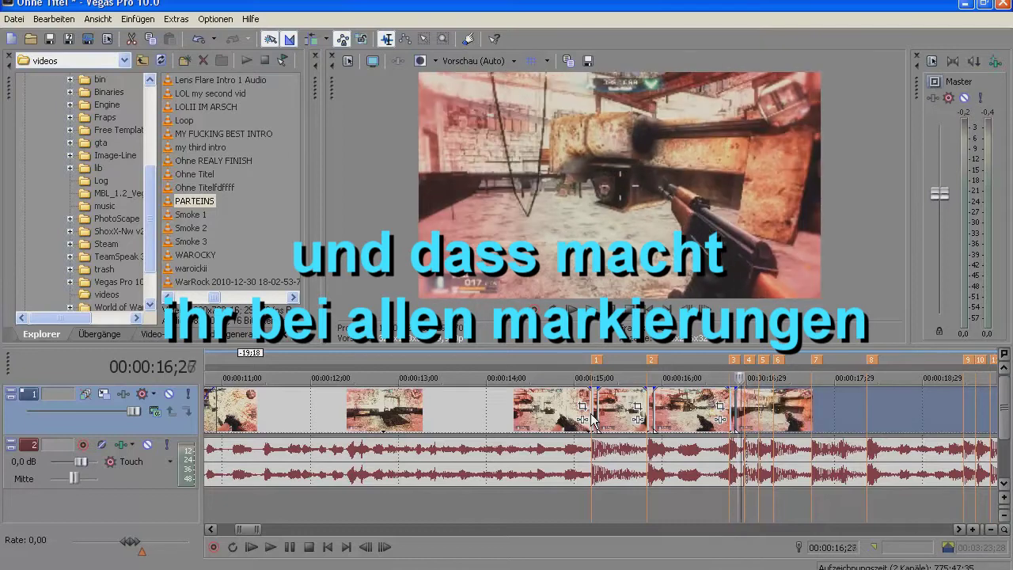
{"action": "key", "text": "alt+Right"}
{"action": "scroll", "coordinate": [591, 419], "scroll_direction": "up", "scroll_amount": 3}
{"action": "scroll", "coordinate": [592, 419], "scroll_direction": "up", "scroll_amount": 2}
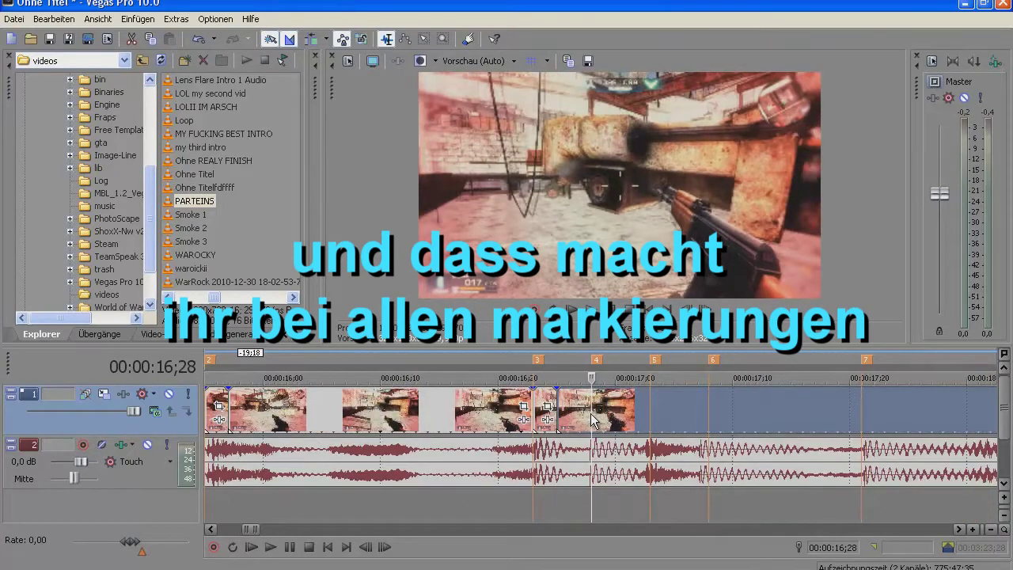
{"action": "key", "text": "s"}
{"action": "key", "text": "alt+Right"}
{"action": "key", "text": "alt+Right"}
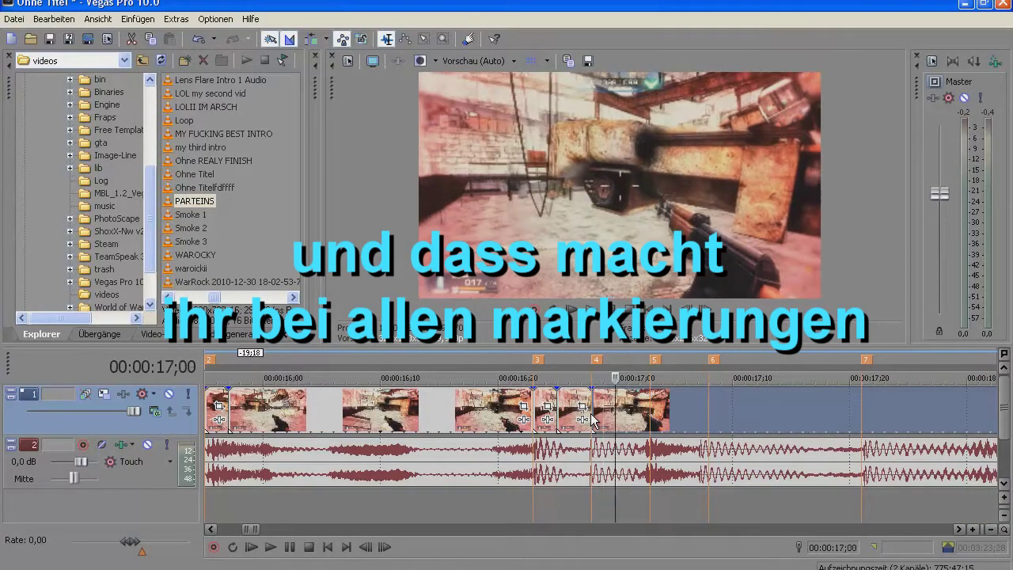
{"action": "key", "text": "alt+Right"}
{"action": "key", "text": "alt+Right"}
{"action": "key", "text": "alt+Right"}
{"action": "key", "text": "alt+Right"}
{"action": "key", "text": "alt+Right"}
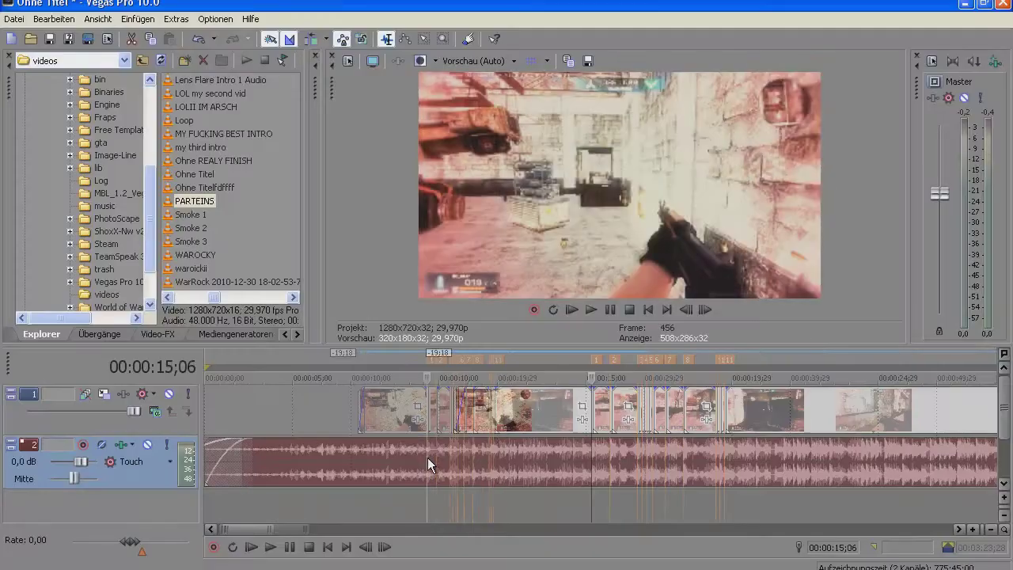
{"action": "scroll", "coordinate": [427, 457], "scroll_direction": "up", "scroll_amount": 2}
{"action": "scroll", "coordinate": [543, 481], "scroll_direction": "up", "scroll_amount": 2}
{"action": "scroll", "coordinate": [576, 473], "scroll_direction": "up", "scroll_amount": 2}
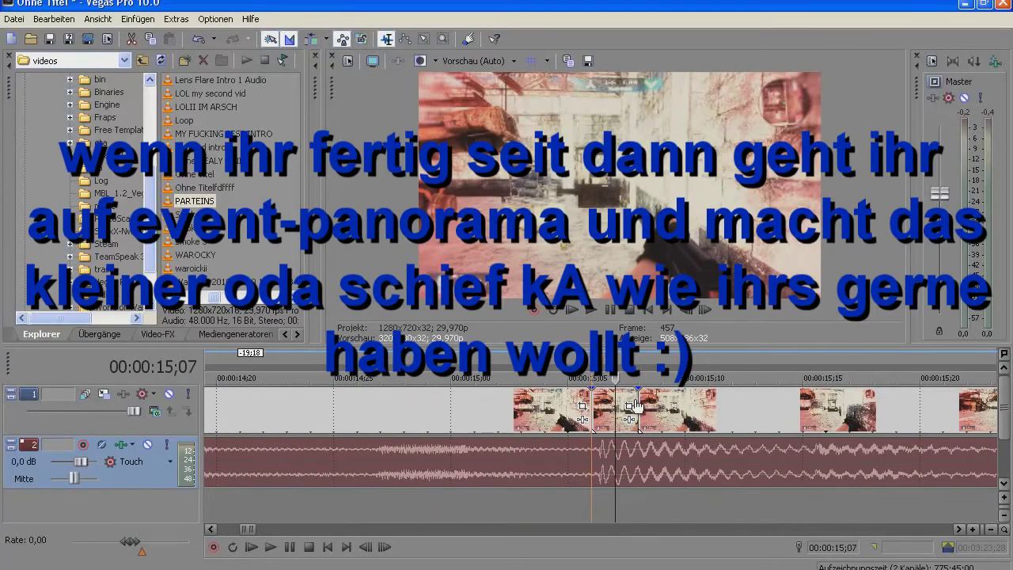
Step: Zoom the sliver's Pan/Crop frame in to 1117,7 wide with a -1° tilt
{"action": "left_click", "coordinate": [630, 407]}
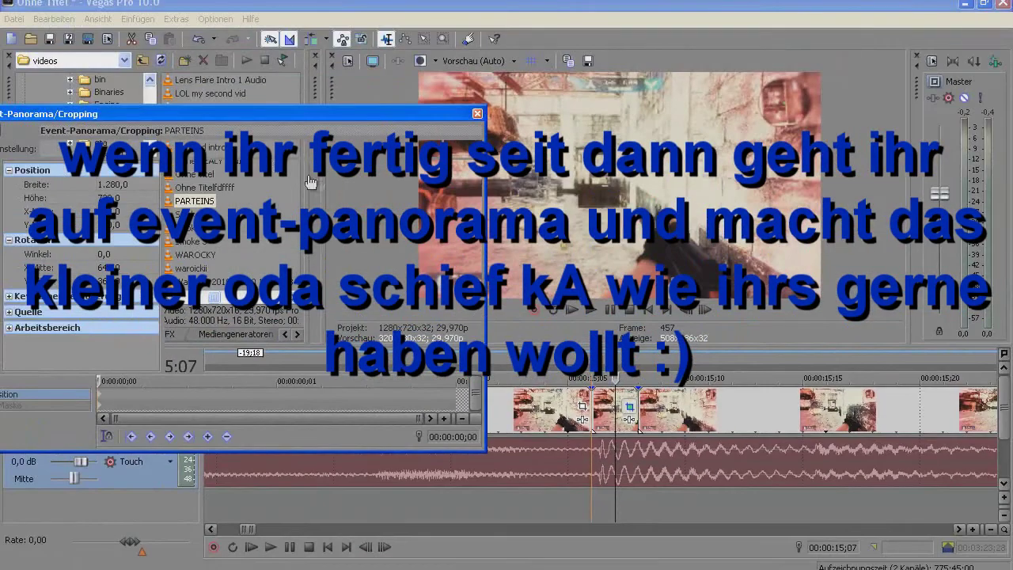
{"action": "mouse_move", "coordinate": [323, 184]}
{"action": "left_mouse_down"}
{"action": "mouse_move", "coordinate": [324, 194]}
{"action": "mouse_move", "coordinate": [321, 179]}
{"action": "left_mouse_up"}
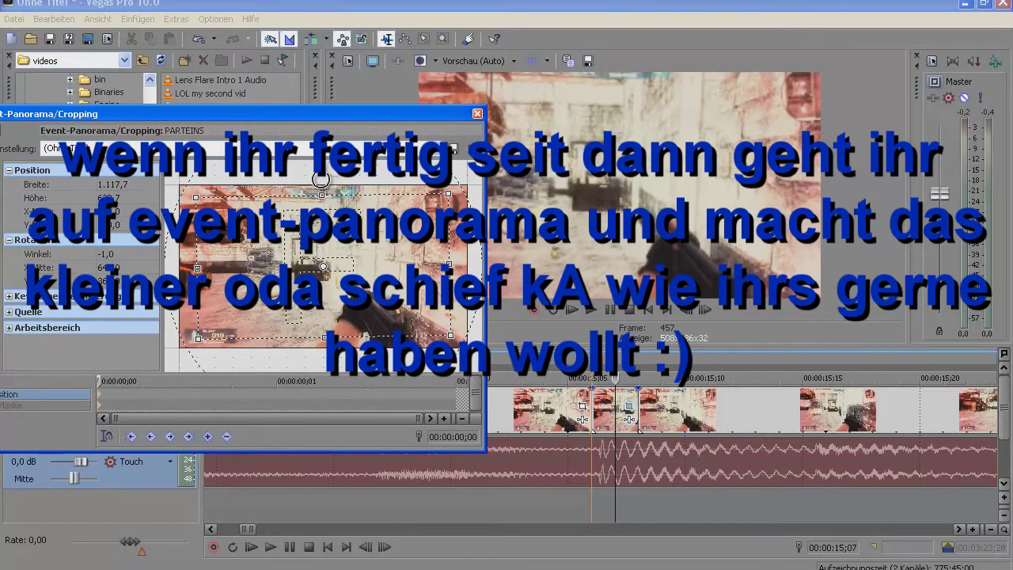
{"action": "left_click", "coordinate": [477, 114]}
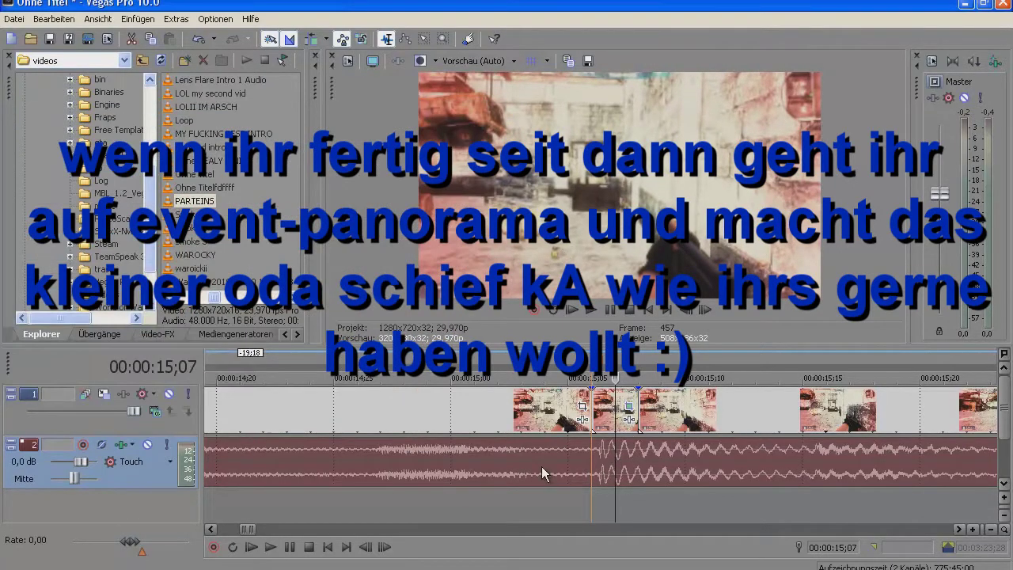
Step: Play back from 14;26 to review the zoomed sliver
{"action": "scroll", "coordinate": [542, 467], "scroll_direction": "down", "scroll_amount": 2}
{"action": "key", "text": "space"}
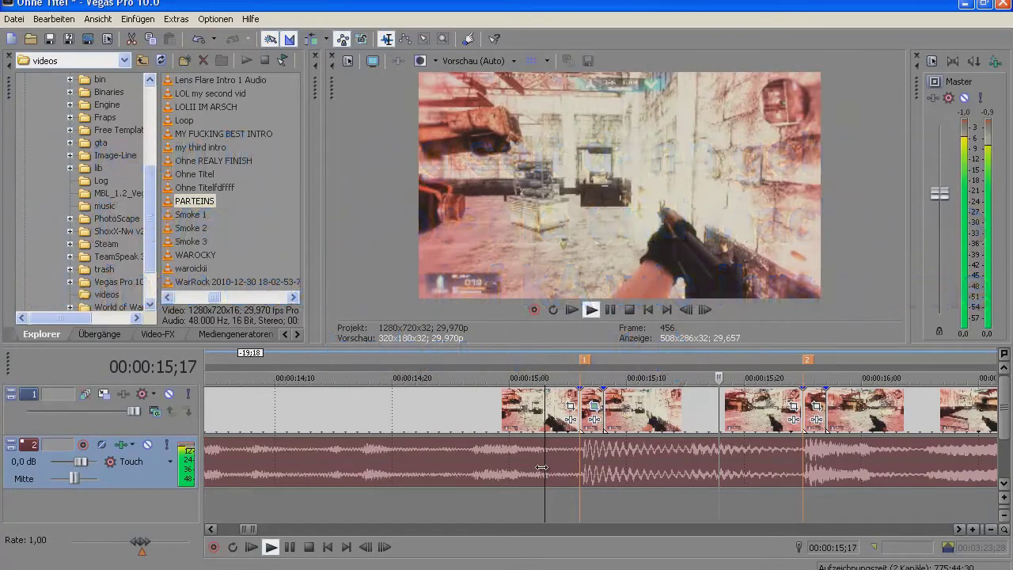
{"action": "key", "text": "space"}
{"action": "key", "text": "space"}
{"action": "key", "text": "space"}
{"action": "left_click", "coordinate": [467, 473]}
{"action": "key", "text": "space"}
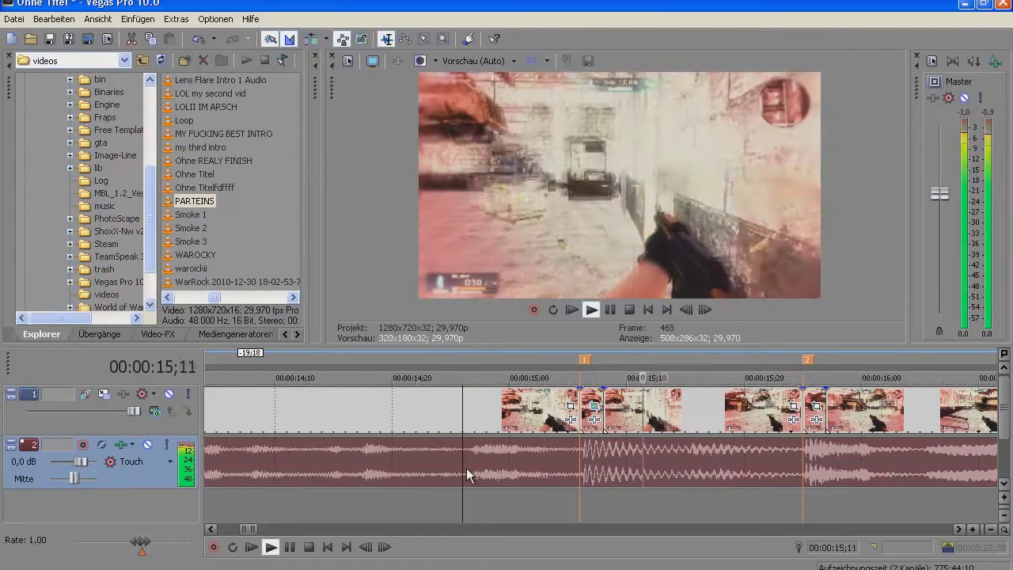
{"action": "key", "text": "space"}
{"action": "left_click", "coordinate": [589, 459]}
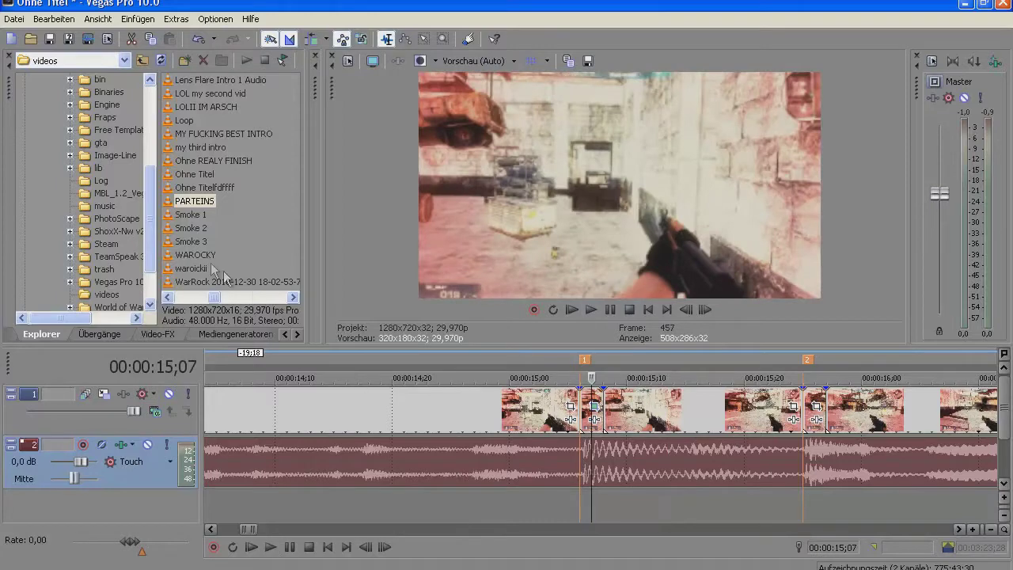
Step: Apply the Bump Map Standard preset to the sliver with bump height 0,000
{"action": "left_click", "coordinate": [113, 339]}
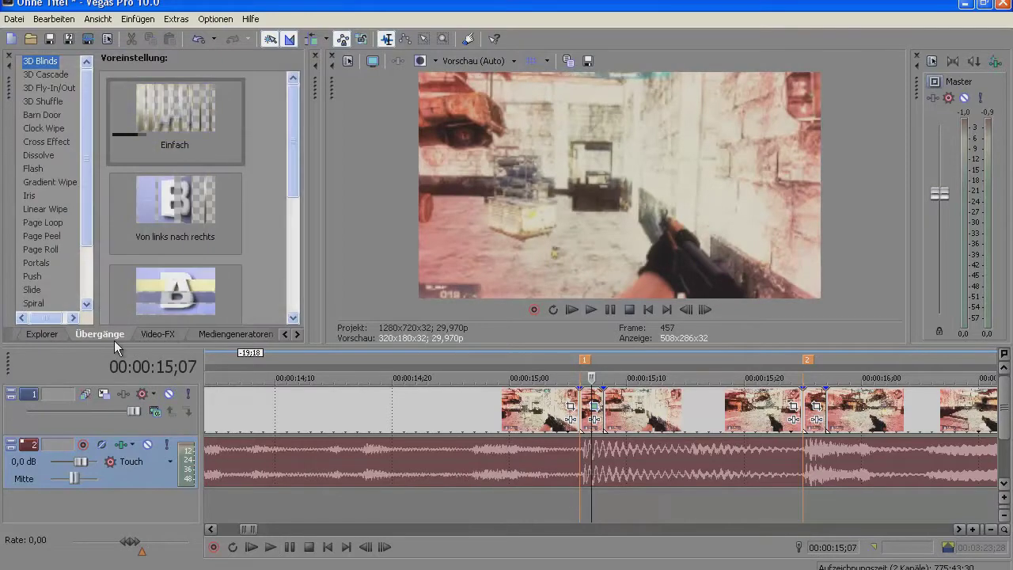
{"action": "left_click", "coordinate": [173, 339]}
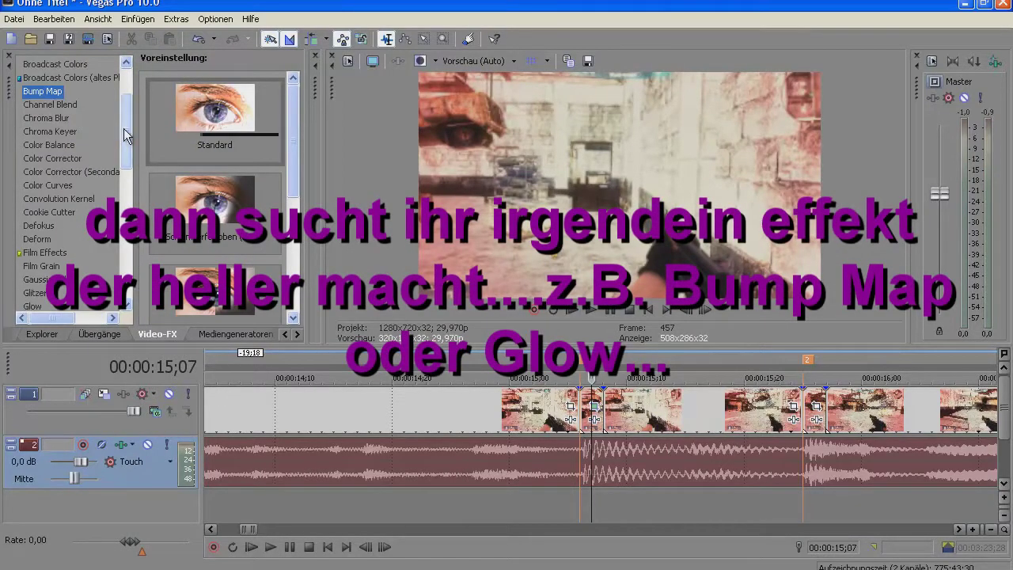
{"action": "left_click_drag", "start_coordinate": [124, 136], "coordinate": [125, 131]}
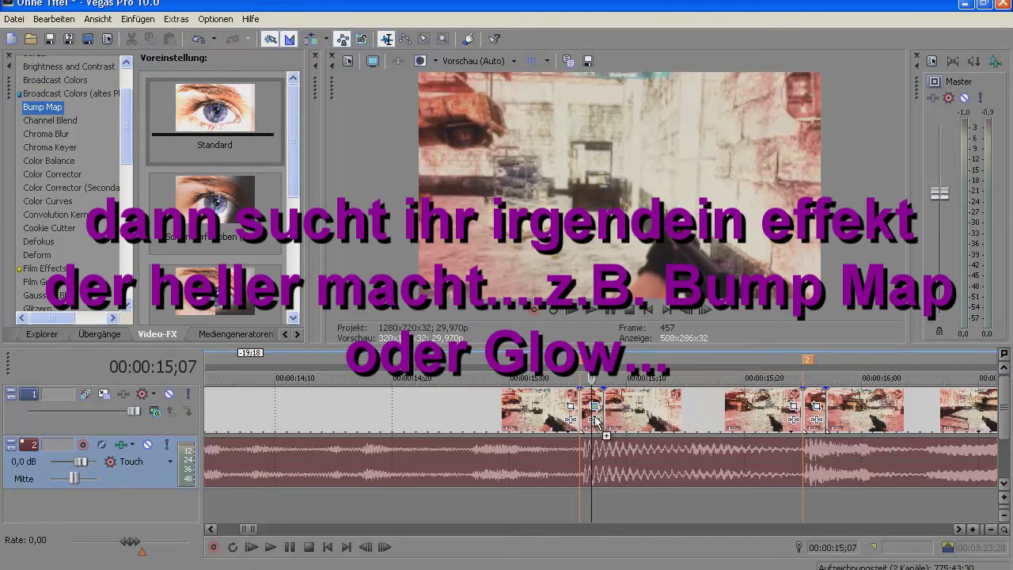
{"action": "left_click_drag", "start_coordinate": [609, 378], "coordinate": [596, 421]}
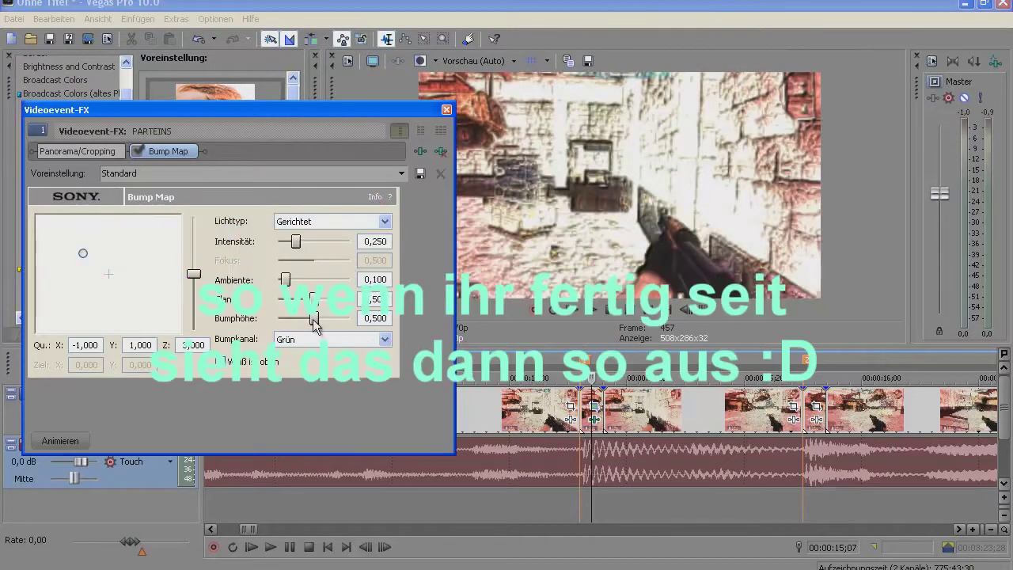
{"action": "left_click_drag", "start_coordinate": [313, 318], "coordinate": [253, 325]}
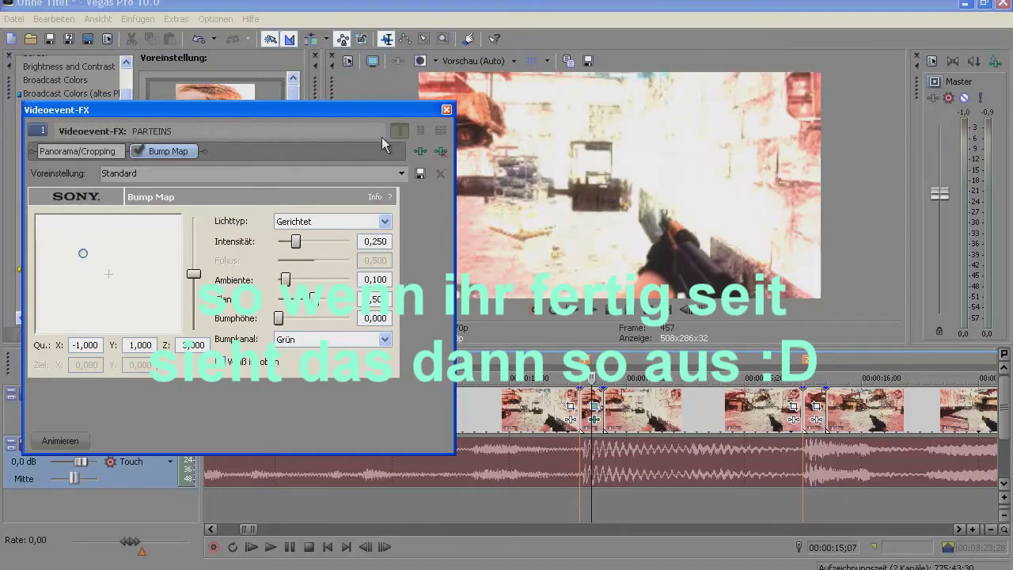
{"action": "left_click", "coordinate": [446, 110]}
Step: Preview the brightened sliver from about 15;05, then move to the 15;25 sliver
{"action": "left_click", "coordinate": [566, 469]}
{"action": "key", "text": "space"}
{"action": "key", "text": "space"}
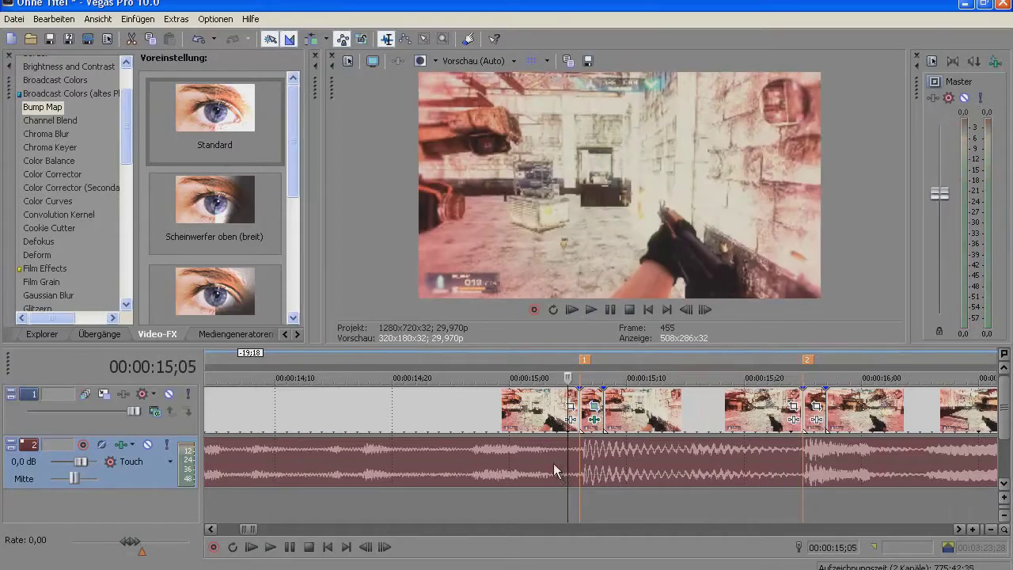
{"action": "left_click", "coordinate": [803, 472]}
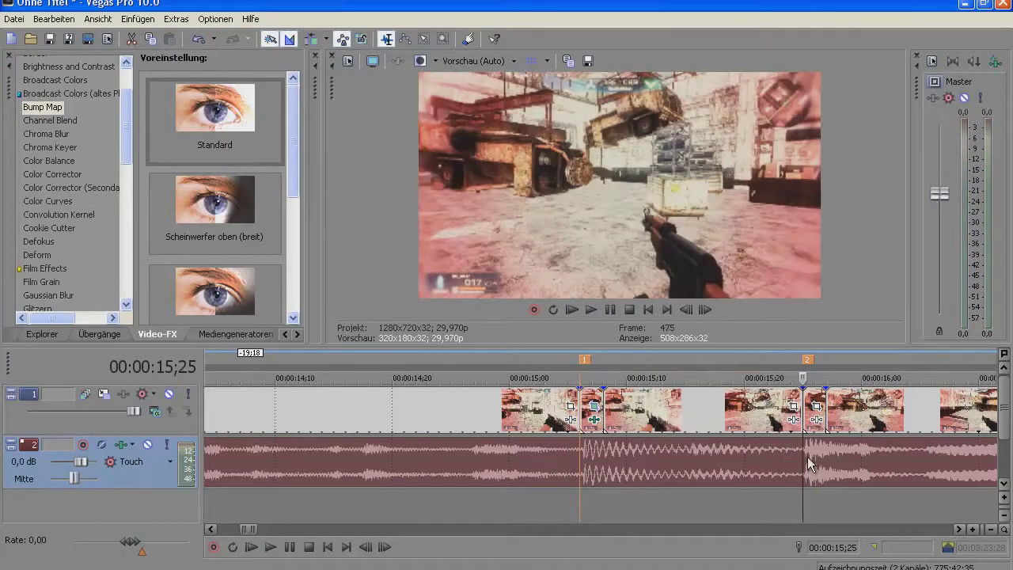
Step: Apply Glow to the 15;25 sliver and raise its intensity to about 2,55
{"action": "left_click_drag", "start_coordinate": [127, 162], "coordinate": [125, 178]}
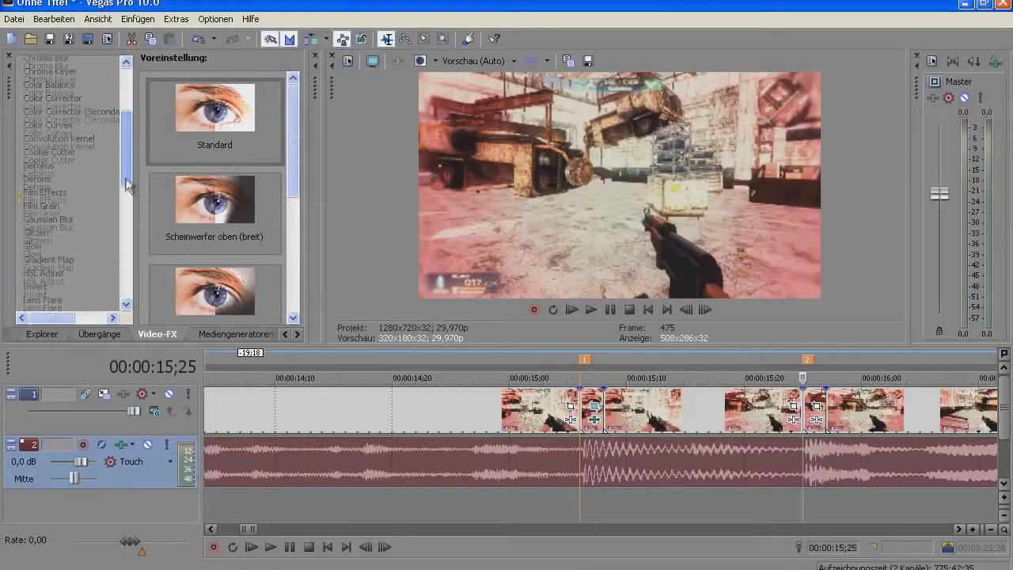
{"action": "left_click", "coordinate": [33, 246]}
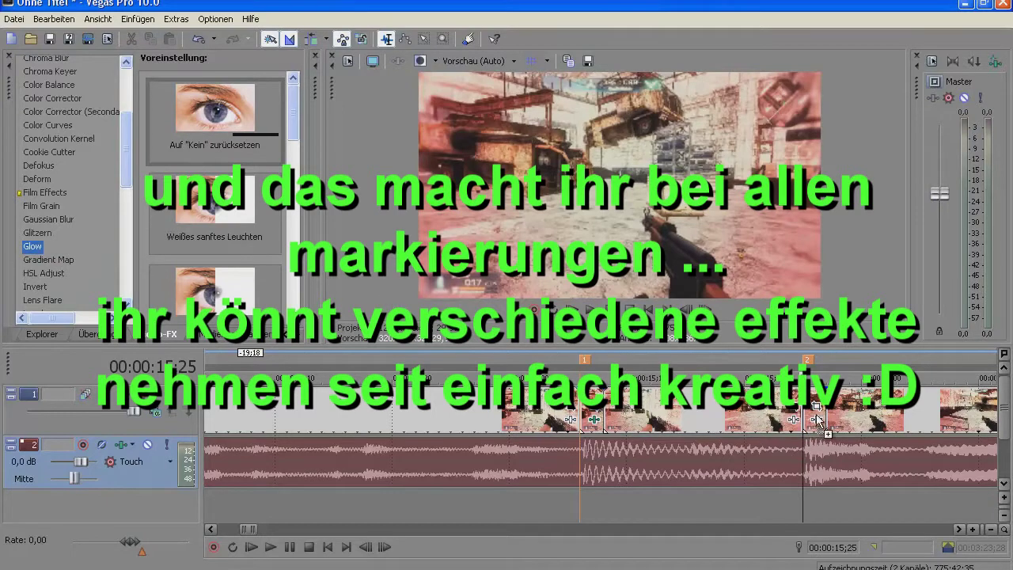
{"action": "left_click_drag", "start_coordinate": [817, 419], "coordinate": [817, 421]}
{"action": "left_click_drag", "start_coordinate": [105, 255], "coordinate": [169, 277]}
{"action": "left_click_drag", "start_coordinate": [120, 255], "coordinate": [123, 254]}
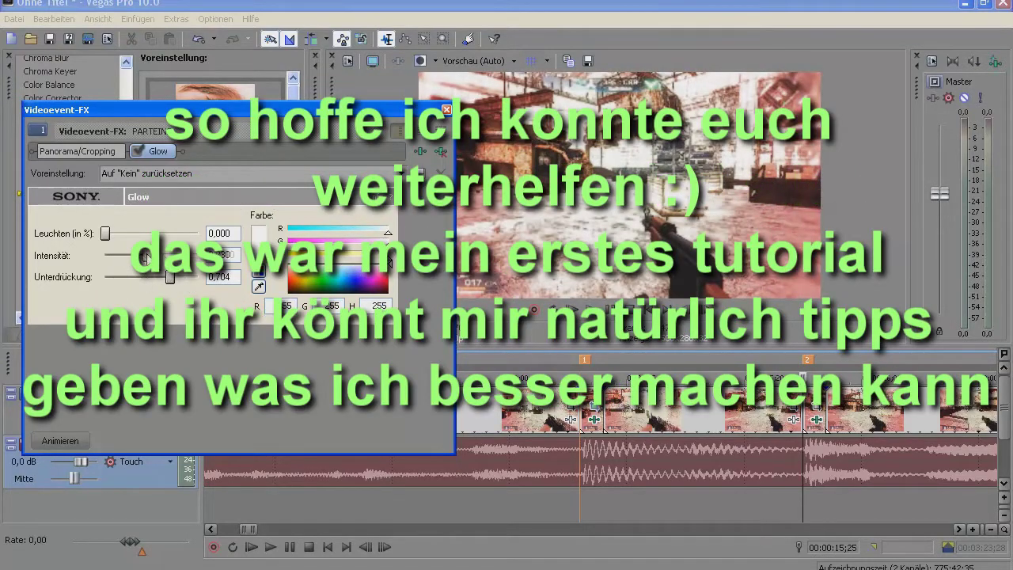
{"action": "left_click", "coordinate": [447, 110]}
Step: Shrink and tilt the 15;25 sliver's Pan/Crop frame to 1155,2 × 649,8
{"action": "left_click", "coordinate": [818, 412]}
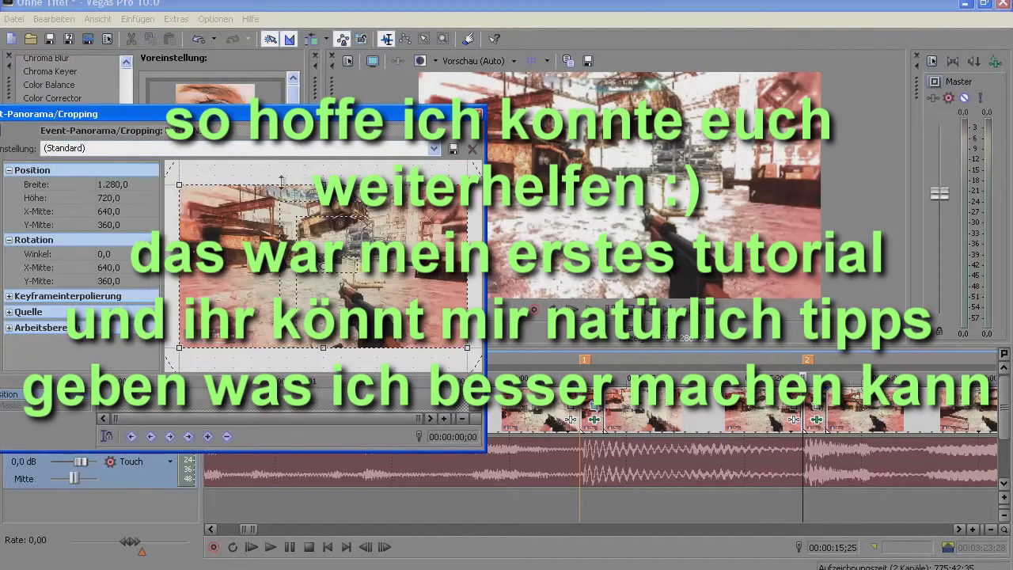
{"action": "mouse_move", "coordinate": [309, 185]}
{"action": "left_mouse_down"}
{"action": "mouse_move", "coordinate": [312, 195]}
{"action": "mouse_move", "coordinate": [314, 174]}
{"action": "left_mouse_up"}
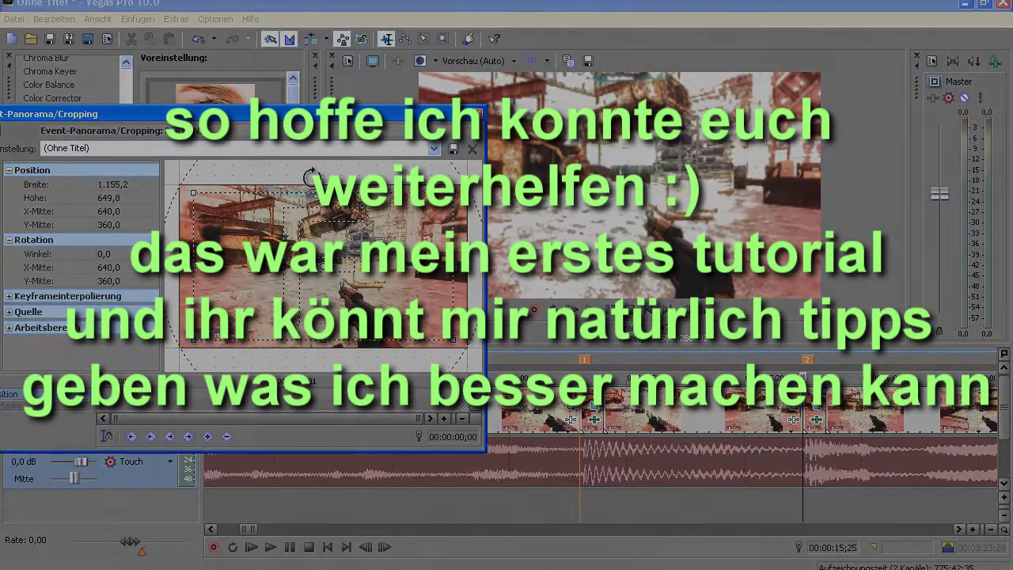